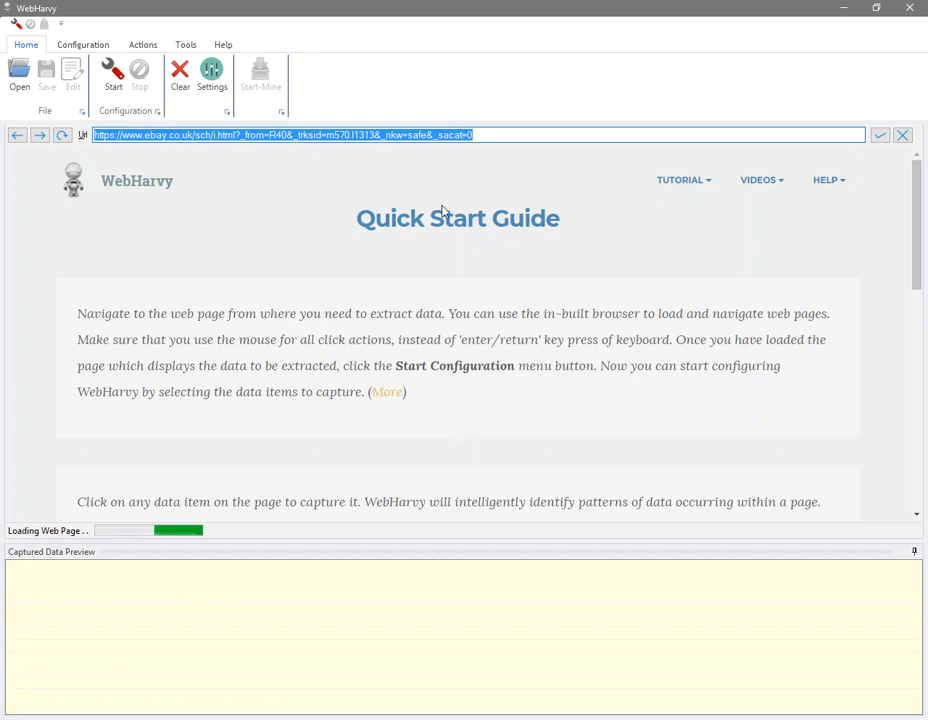
Step: Review the miner timeouts, advanced miner options, browser options and proxy settings, and leave the settings without applying changes
{"action": "scroll", "coordinate": [444, 211], "scroll_direction": "down", "scroll_amount": 2}
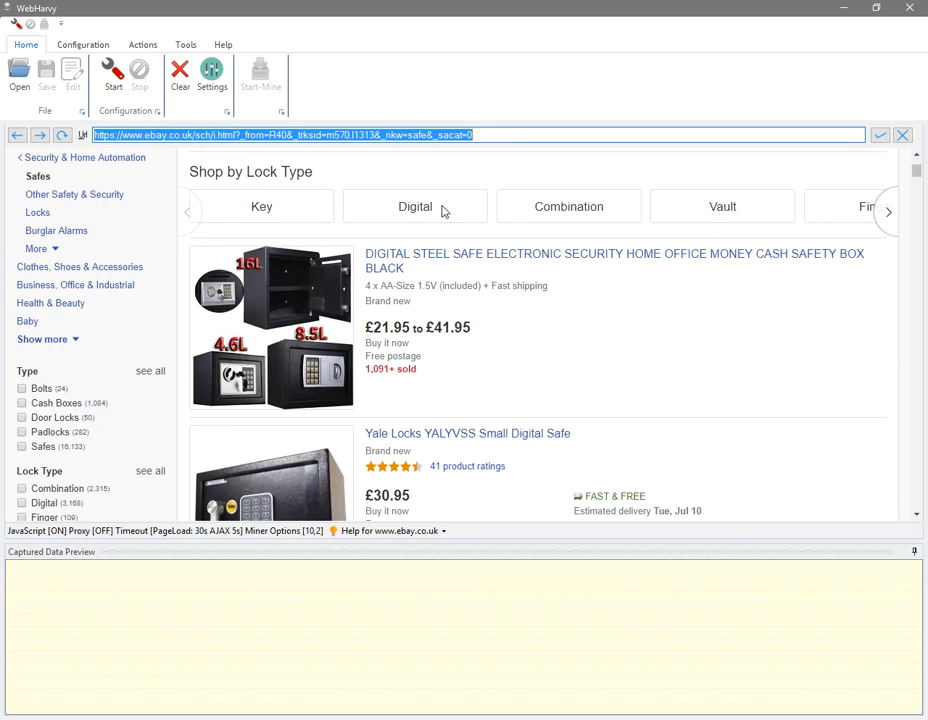
{"action": "left_click", "coordinate": [207, 87]}
{"action": "left_click_drag", "start_coordinate": [471, 190], "coordinate": [395, 176]}
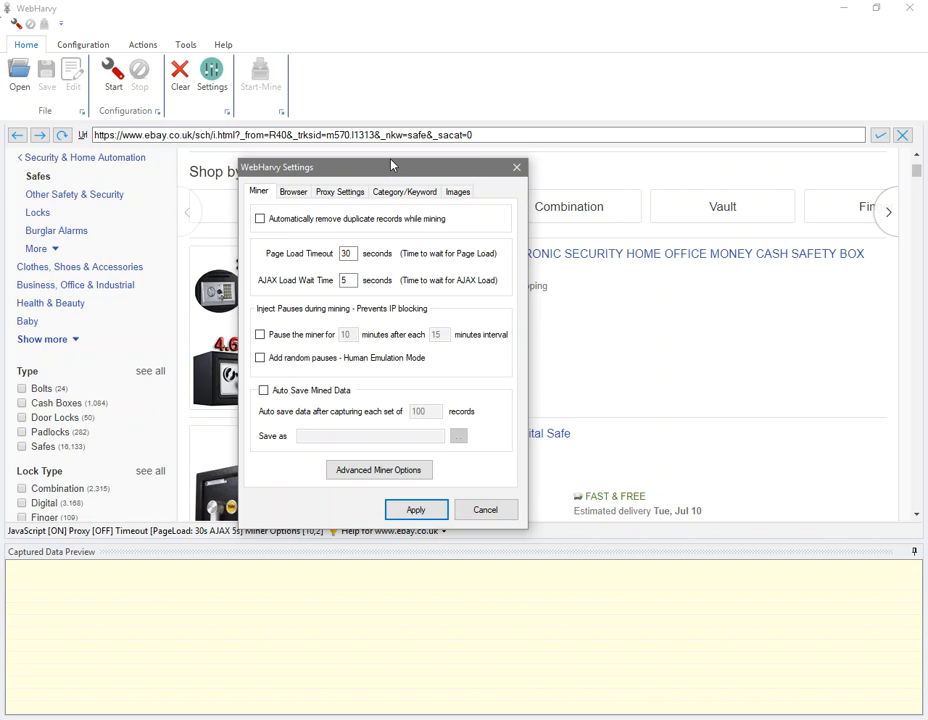
{"action": "double_click", "coordinate": [347, 256]}
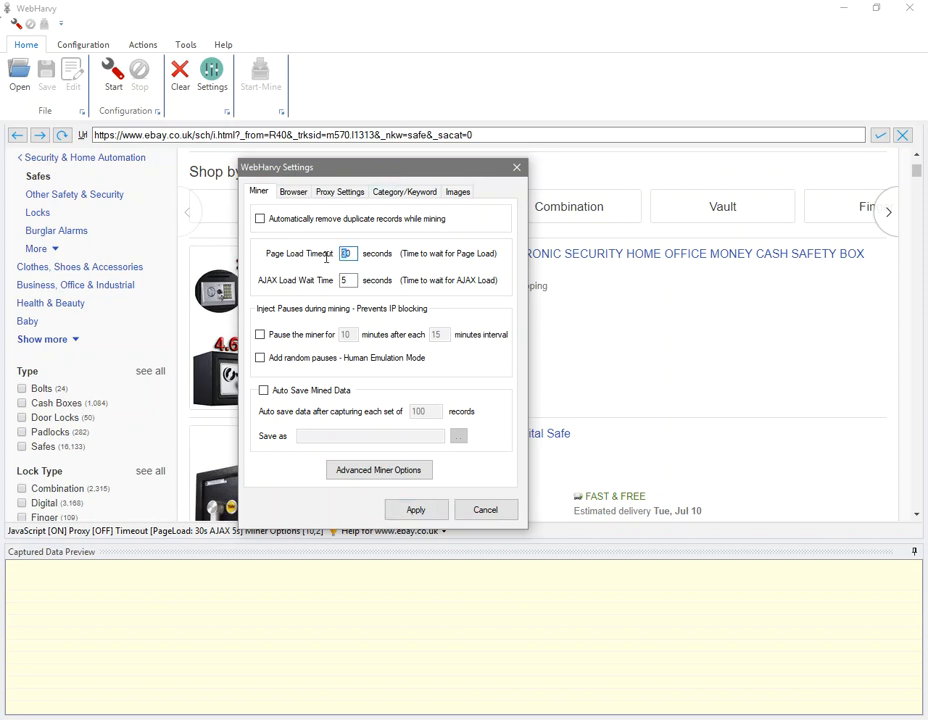
{"action": "double_click", "coordinate": [350, 281]}
{"action": "left_click", "coordinate": [368, 471]}
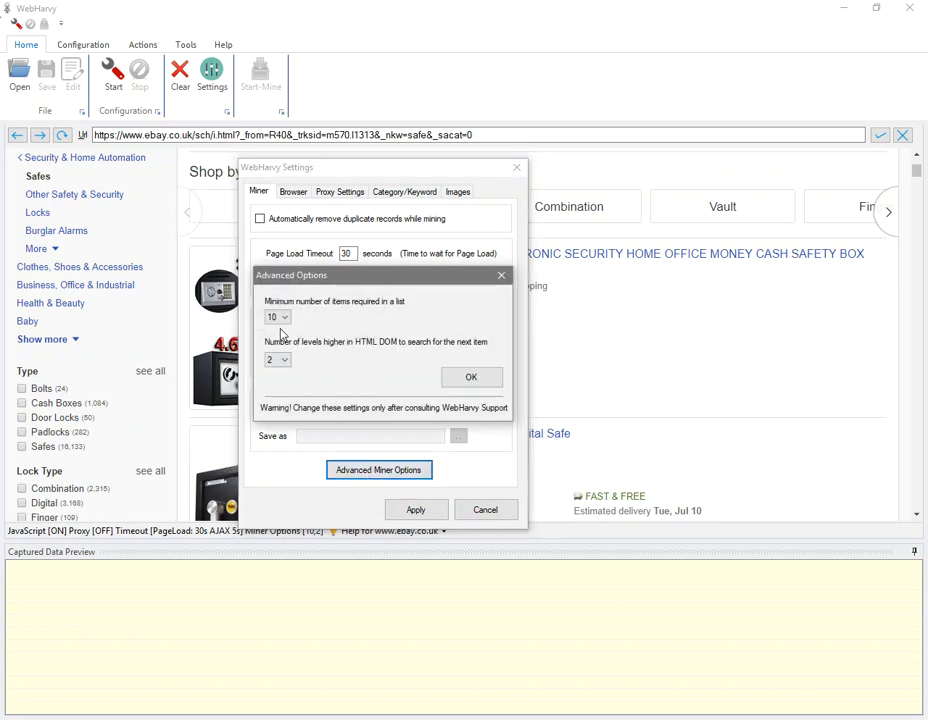
{"action": "left_click", "coordinate": [469, 378]}
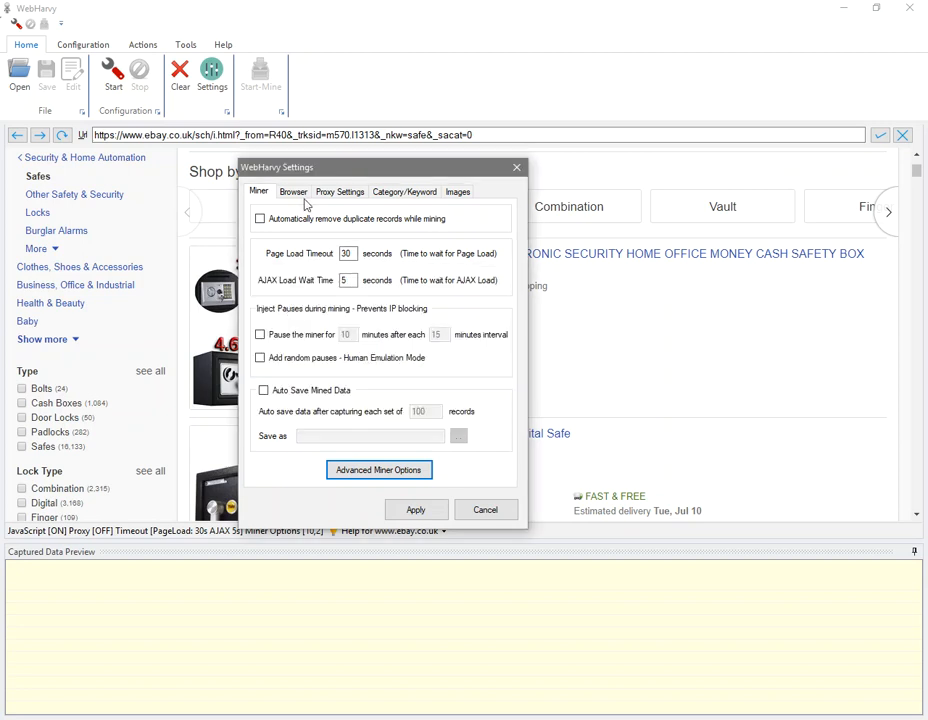
{"action": "left_click", "coordinate": [293, 192]}
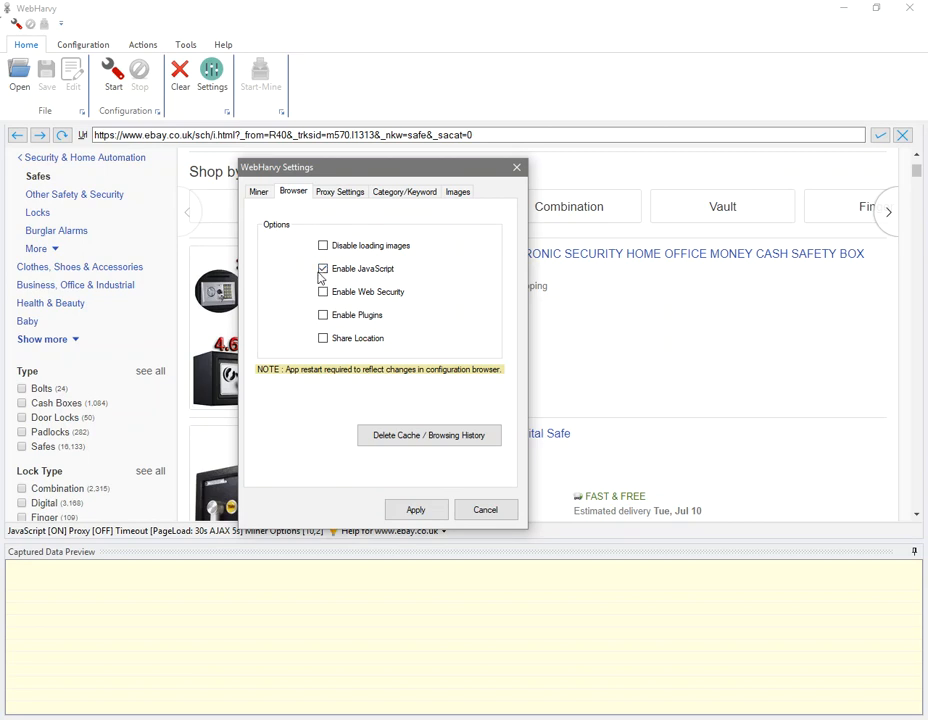
{"action": "left_click", "coordinate": [336, 194]}
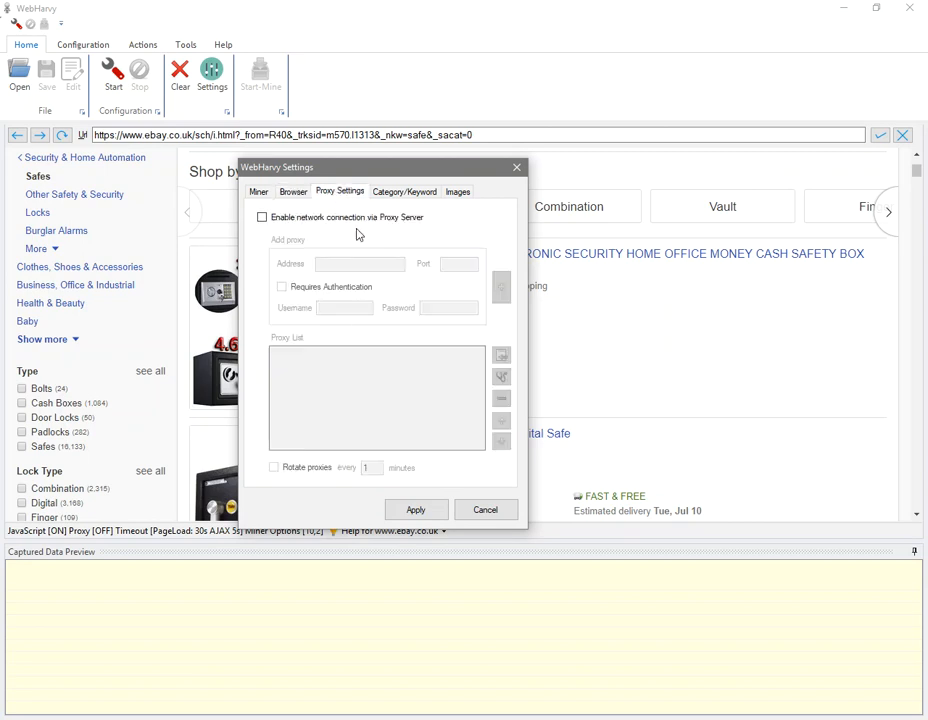
{"action": "left_click", "coordinate": [481, 509]}
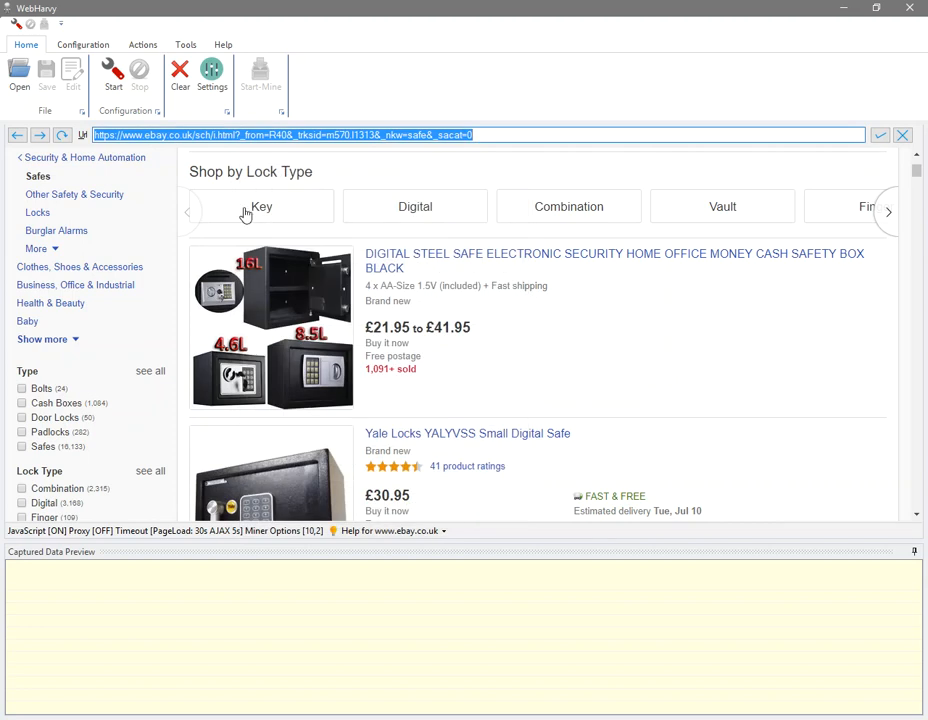
Step: Start a configuration and capture the first listing's title text as Name, declining to generate the complete preview
{"action": "left_click", "coordinate": [112, 78]}
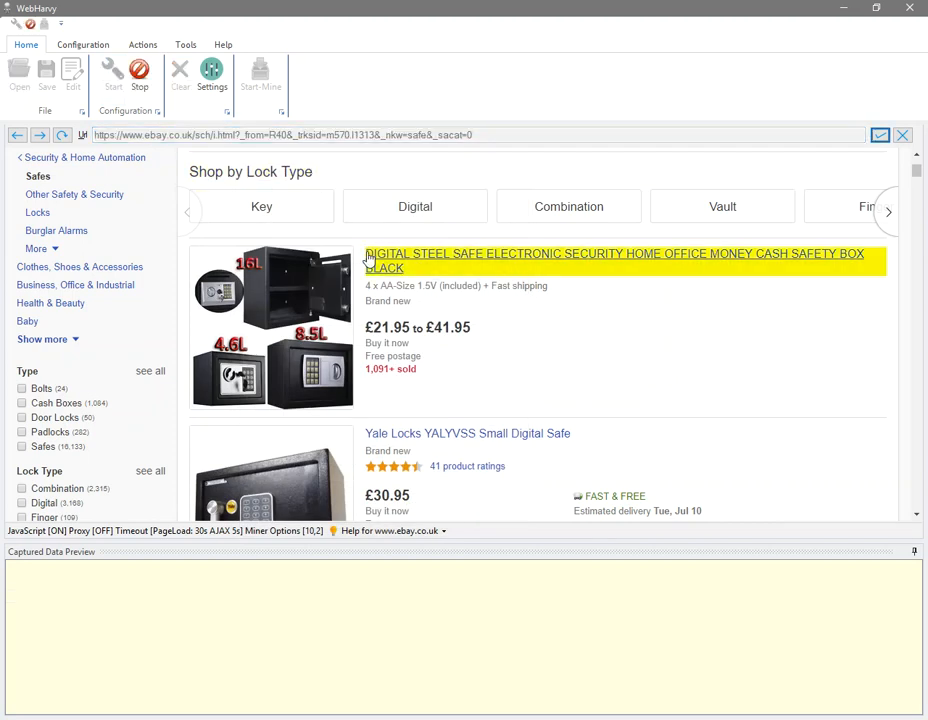
{"action": "left_click", "coordinate": [370, 257]}
{"action": "left_click", "coordinate": [338, 290]}
{"action": "type", "text": "Name"}
{"action": "left_click", "coordinate": [377, 277]}
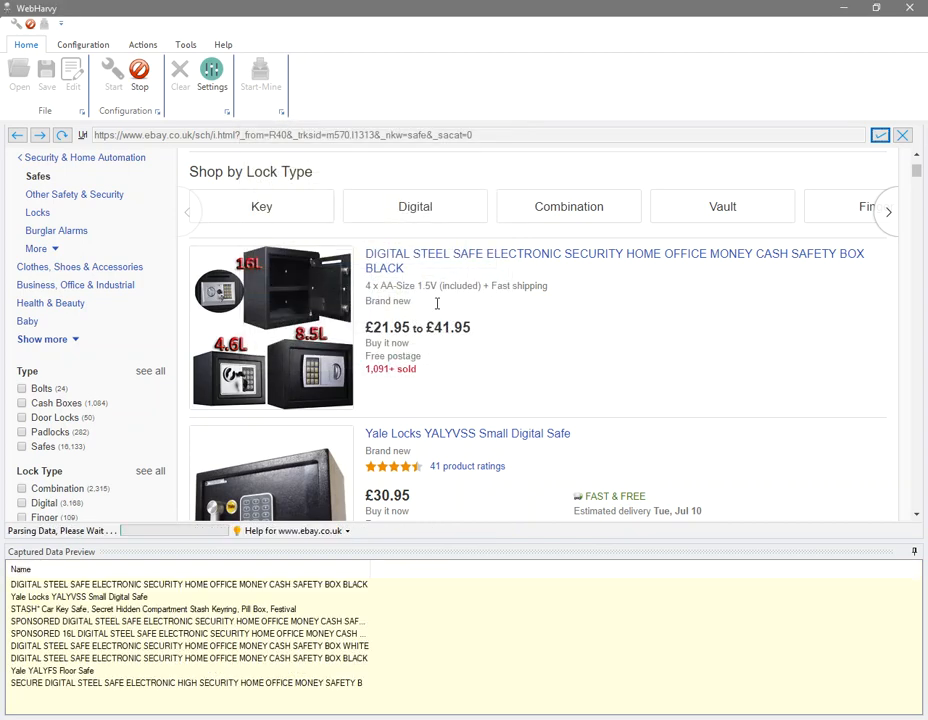
{"action": "left_click_drag", "start_coordinate": [917, 186], "coordinate": [888, 499]}
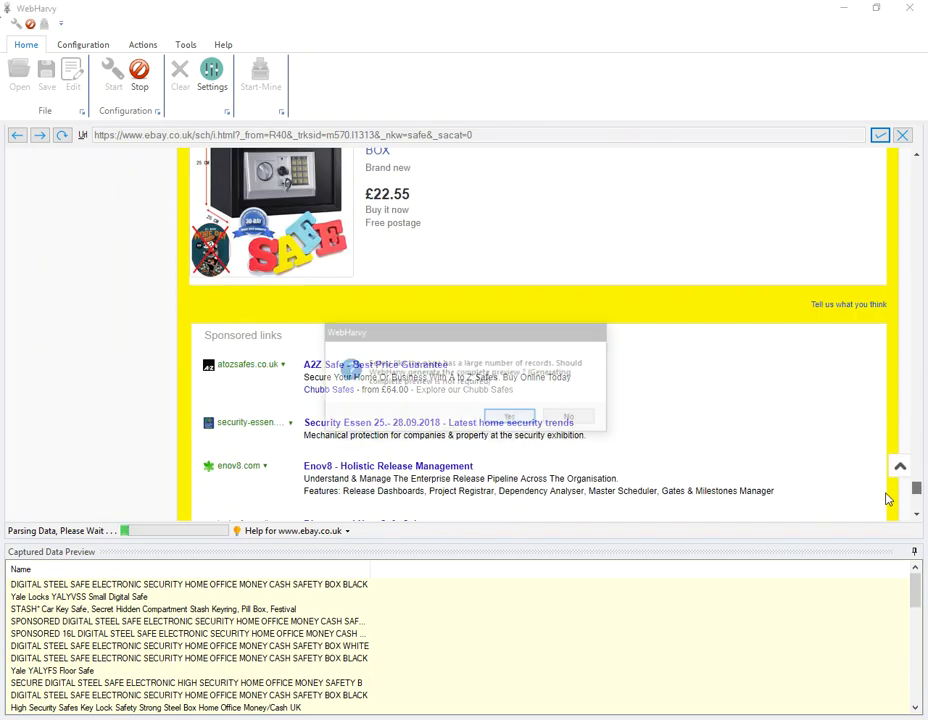
{"action": "left_click", "coordinate": [572, 418]}
Step: Set the page 2 link in the pagination below the results as the next page link
{"action": "scroll", "coordinate": [687, 385], "scroll_direction": "up", "scroll_amount": 2}
{"action": "scroll", "coordinate": [687, 385], "scroll_direction": "down", "scroll_amount": 6}
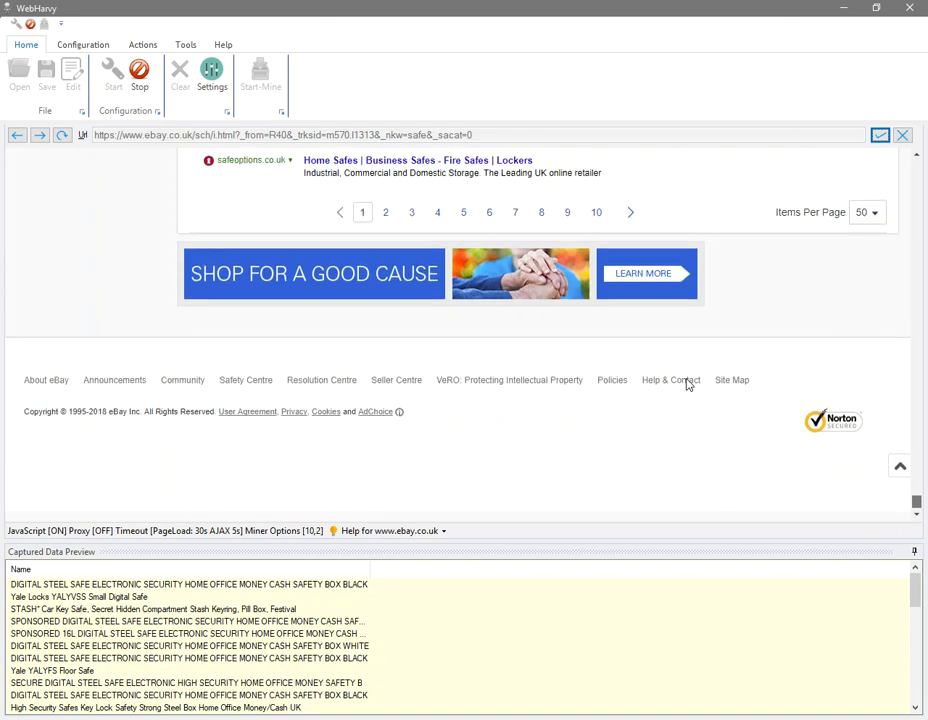
{"action": "scroll", "coordinate": [687, 385], "scroll_direction": "up", "scroll_amount": 2}
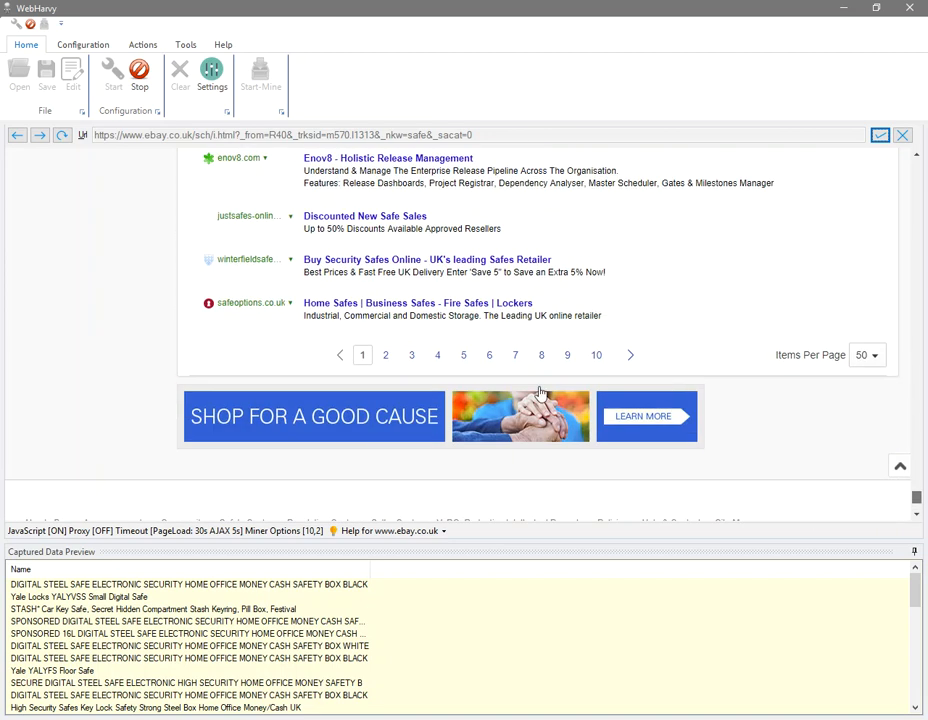
{"action": "left_click", "coordinate": [388, 357]}
{"action": "left_click", "coordinate": [425, 423]}
Step: Capture the first listing's link from its expanded HTML with the regular expression href="([^\?]*) and name it URL
{"action": "left_click_drag", "start_coordinate": [916, 497], "coordinate": [916, 168]}
{"action": "left_click", "coordinate": [646, 289]}
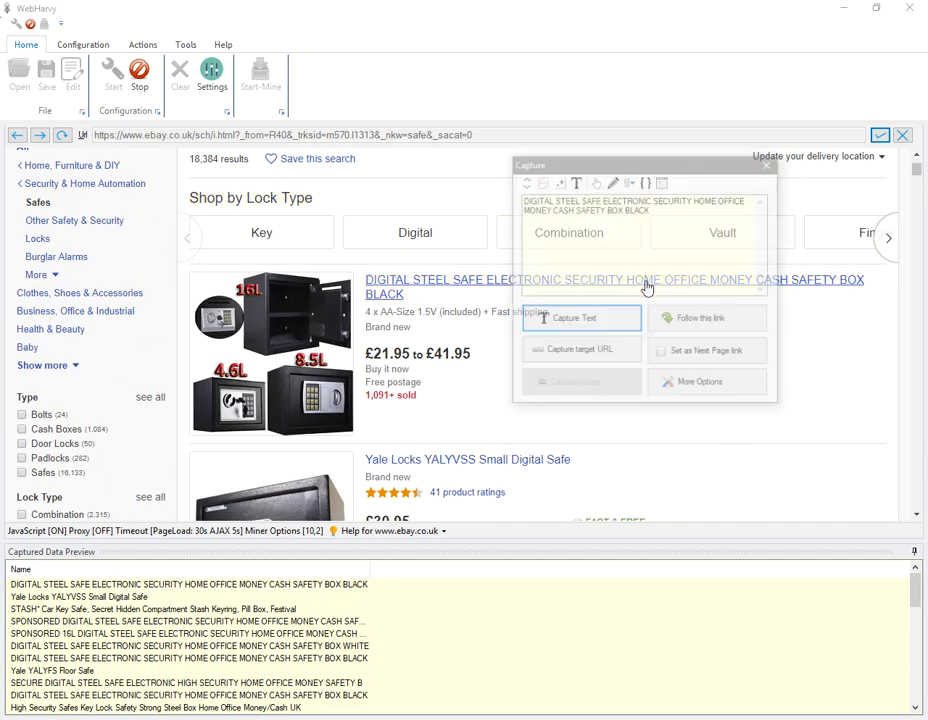
{"action": "left_click", "coordinate": [525, 181]}
{"action": "left_click", "coordinate": [540, 182]}
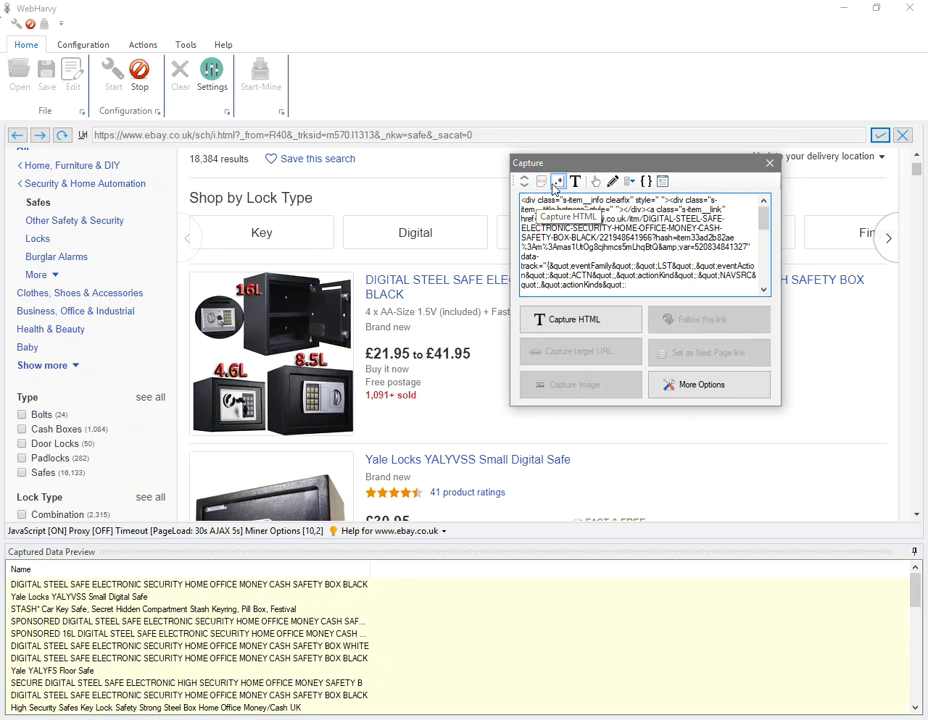
{"action": "left_click", "coordinate": [557, 181]}
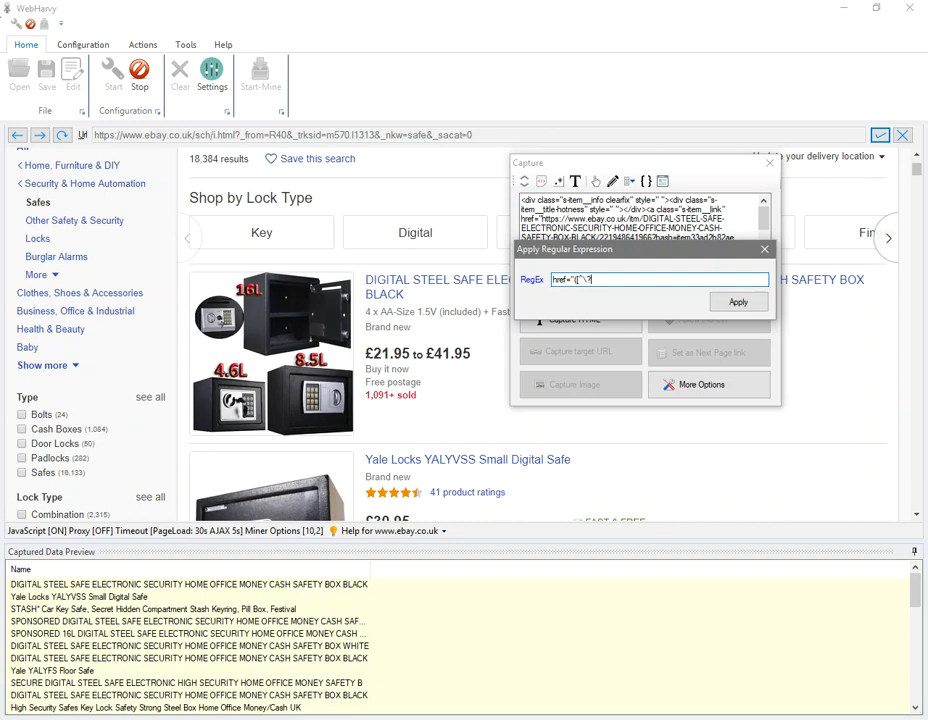
{"action": "type", "text": "*)"}
{"action": "key", "text": "ctrl+a"}
{"action": "left_click", "coordinate": [736, 305]}
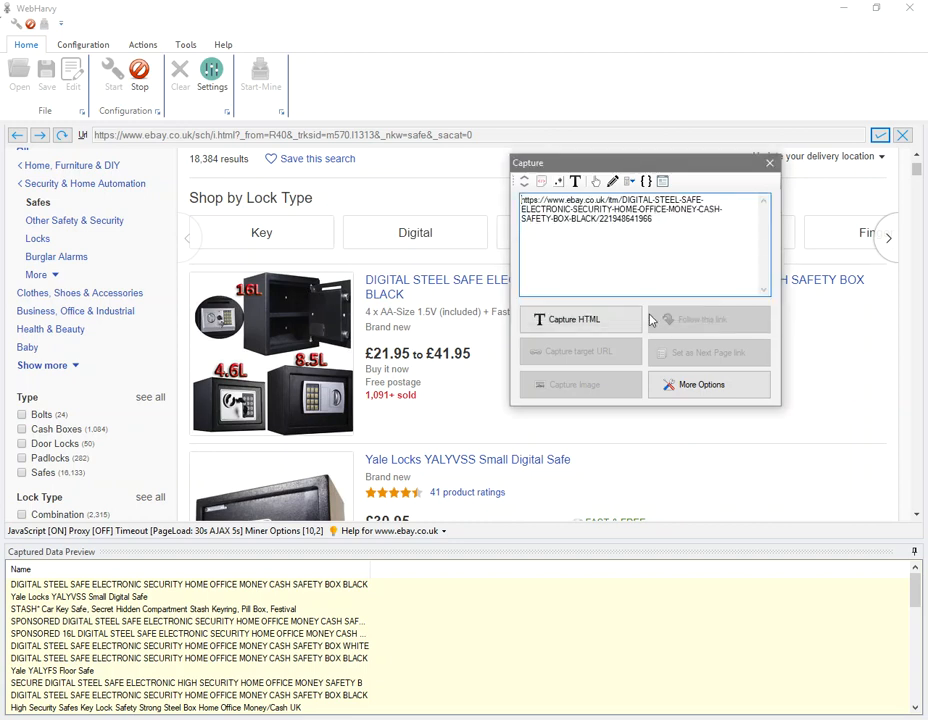
{"action": "left_click", "coordinate": [581, 320]}
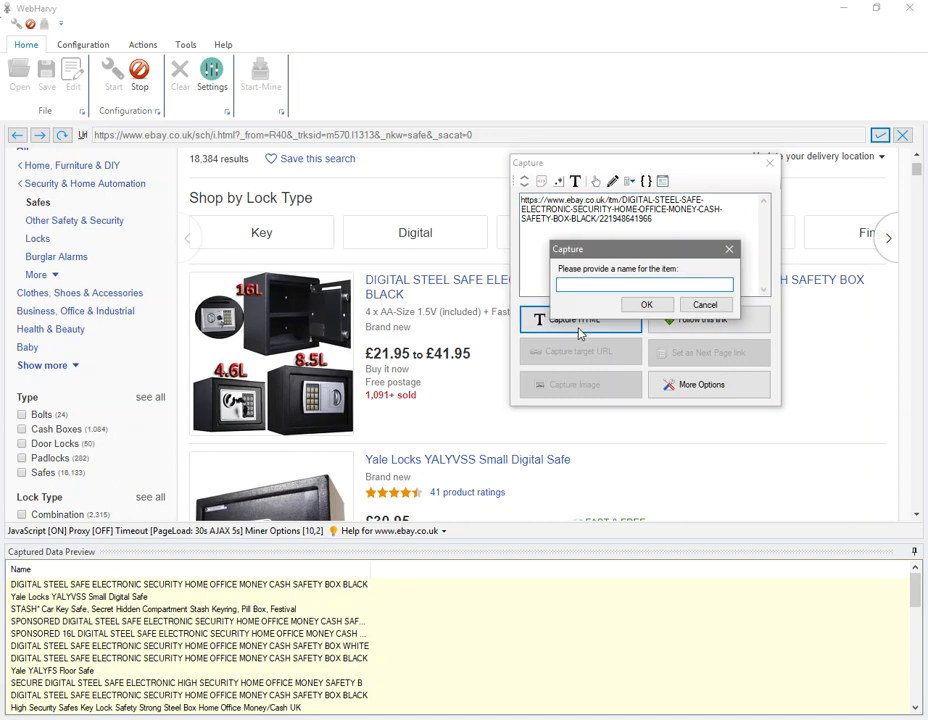
{"action": "key", "text": "Return"}
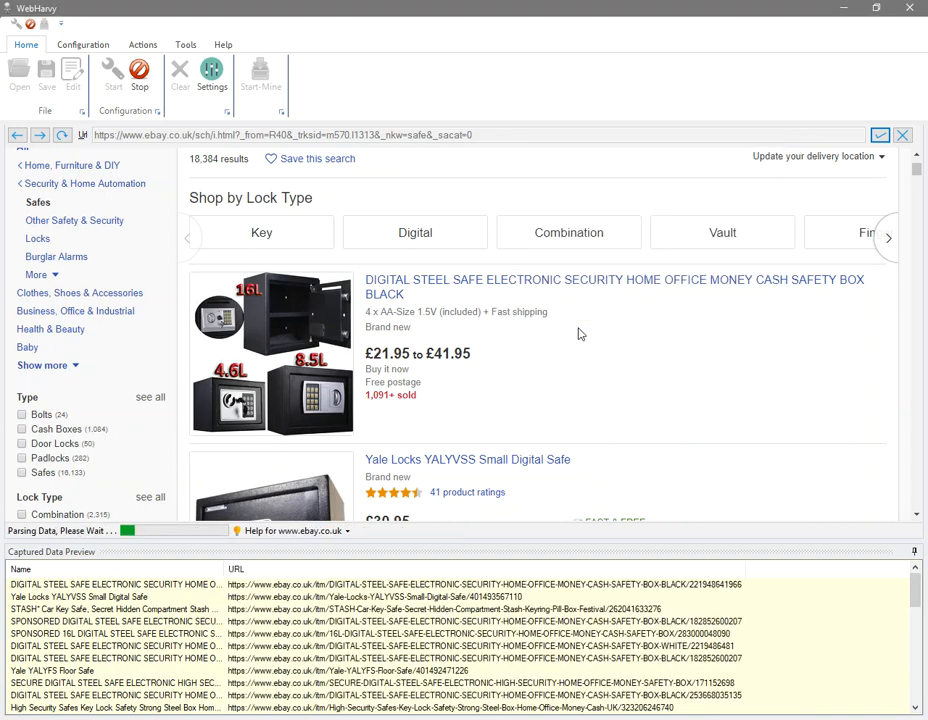
Step: Follow the first listing's link extracted from its expanded HTML with the regular expression href="([^\?]*)
{"action": "left_click", "coordinate": [524, 285]}
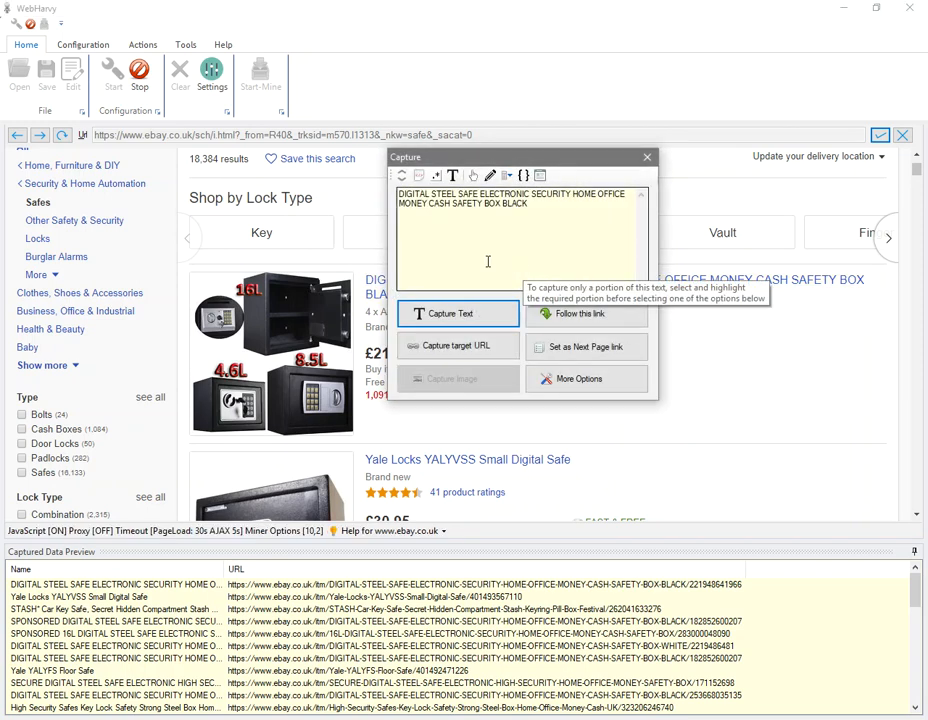
{"action": "left_click", "coordinate": [402, 180]}
{"action": "left_click", "coordinate": [402, 180]}
{"action": "left_click", "coordinate": [440, 176]}
{"action": "type", "text": "href=\"([^\"]*)\""}
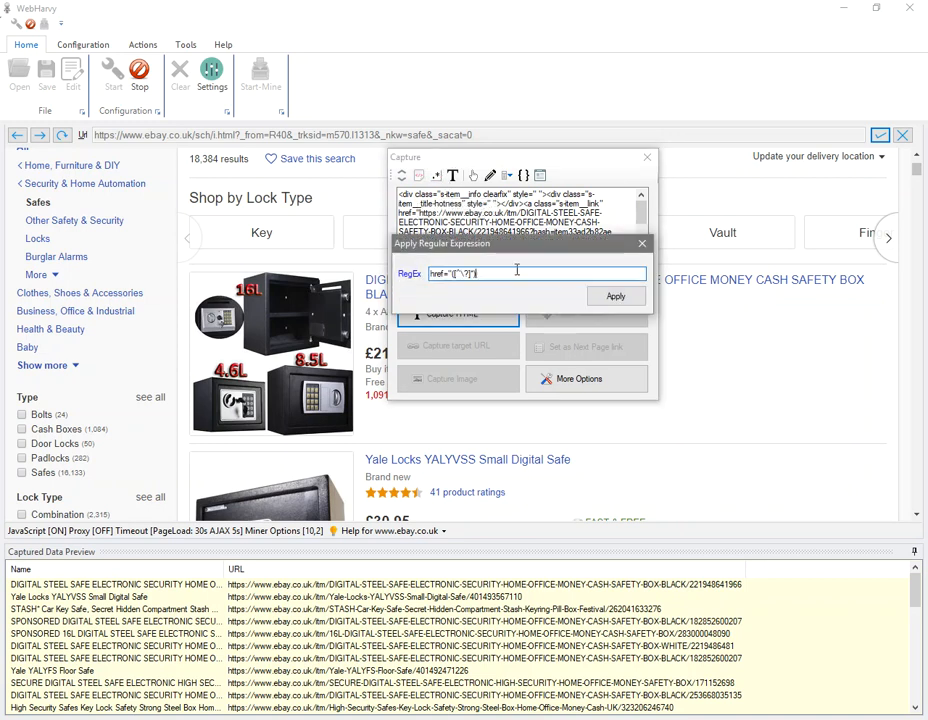
{"action": "left_click", "coordinate": [613, 297]}
{"action": "left_click", "coordinate": [578, 318]}
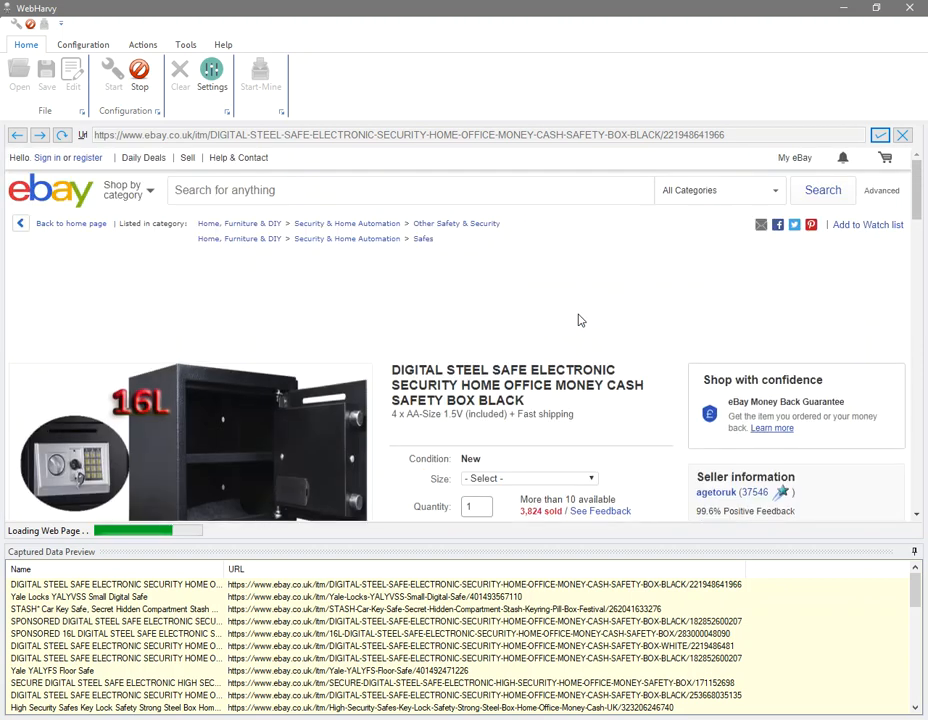
Step: Capture the text following the Seller information heading and name it Seller
{"action": "scroll", "coordinate": [578, 320], "scroll_direction": "down", "scroll_amount": 3}
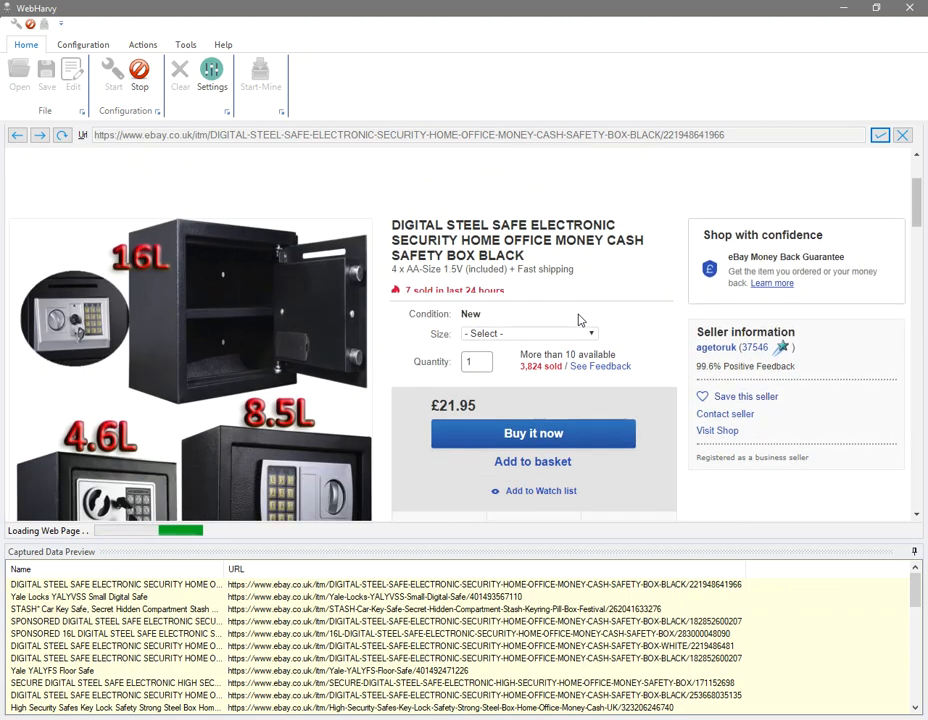
{"action": "left_click", "coordinate": [720, 331]}
{"action": "left_click", "coordinate": [696, 240]}
{"action": "left_click", "coordinate": [673, 376]}
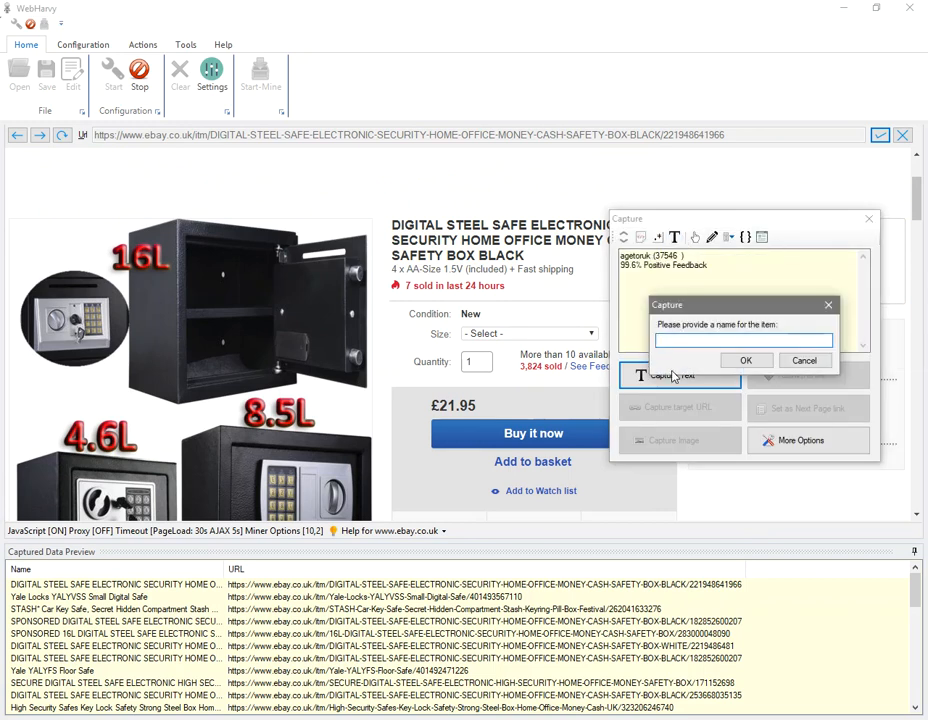
{"action": "type", "text": "Seller"}
{"action": "key", "text": "Return"}
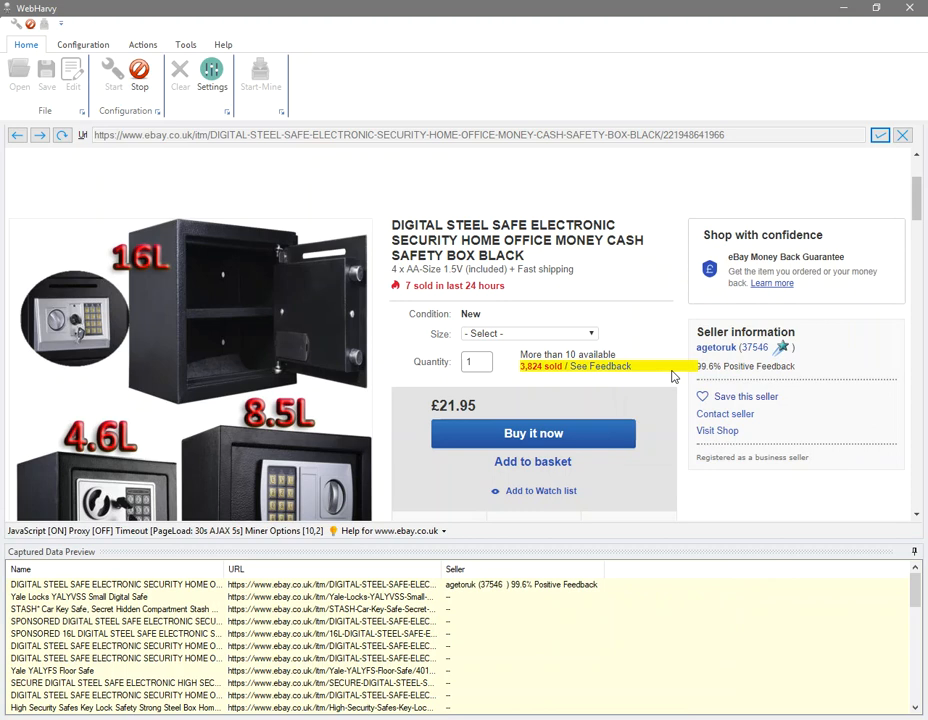
Step: Capture the text following the eBay item number label and name it Item Number
{"action": "scroll", "coordinate": [673, 376], "scroll_direction": "down", "scroll_amount": 3}
{"action": "scroll", "coordinate": [673, 376], "scroll_direction": "down", "scroll_amount": 7}
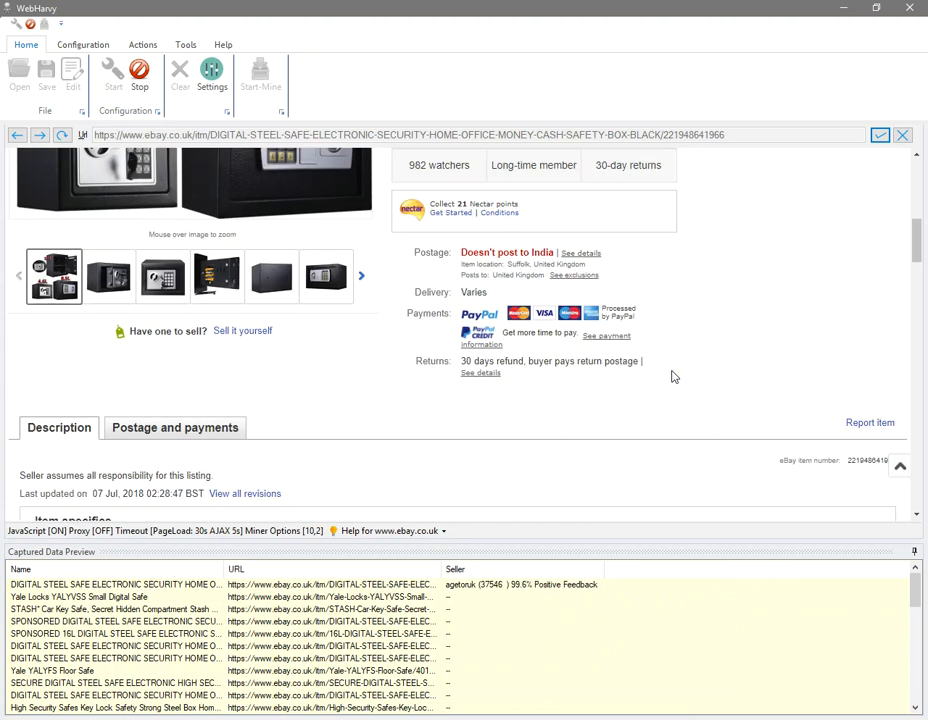
{"action": "left_click", "coordinate": [804, 314]}
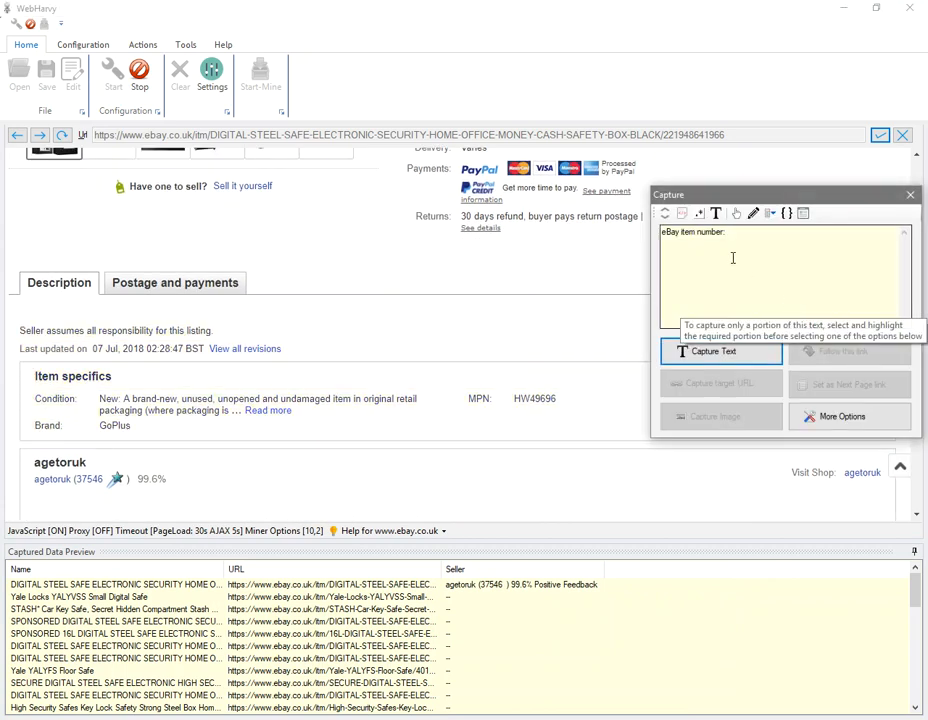
{"action": "left_click", "coordinate": [716, 213]}
{"action": "left_click", "coordinate": [712, 361]}
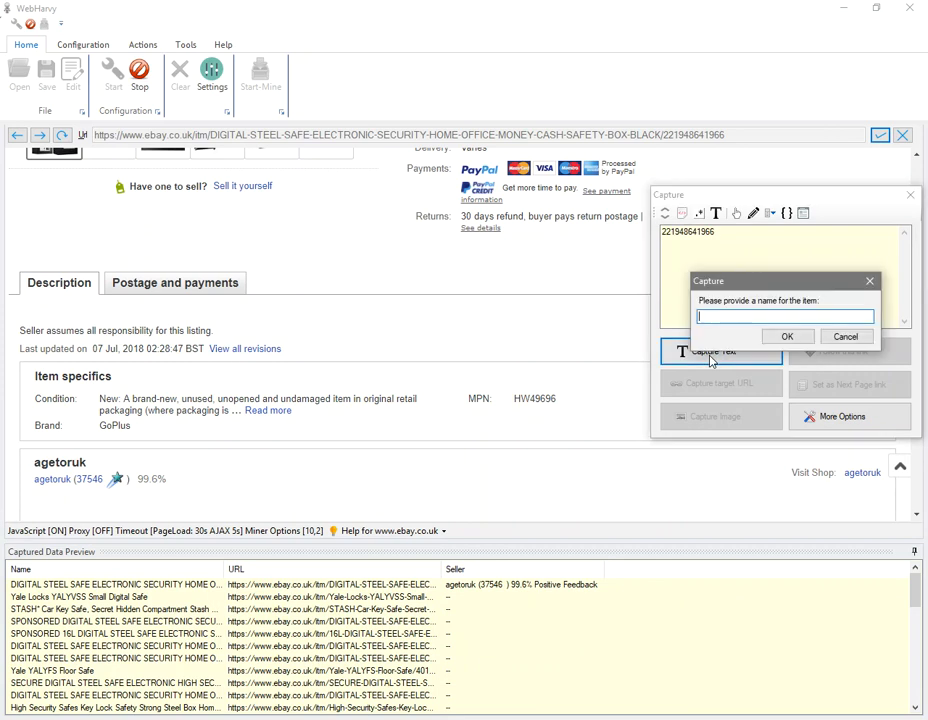
{"action": "type", "text": "Item Number"}
{"action": "key", "text": "Return"}
Step: Capture the text following the Item specifics heading and name it Specifications
{"action": "left_click", "coordinate": [78, 377]}
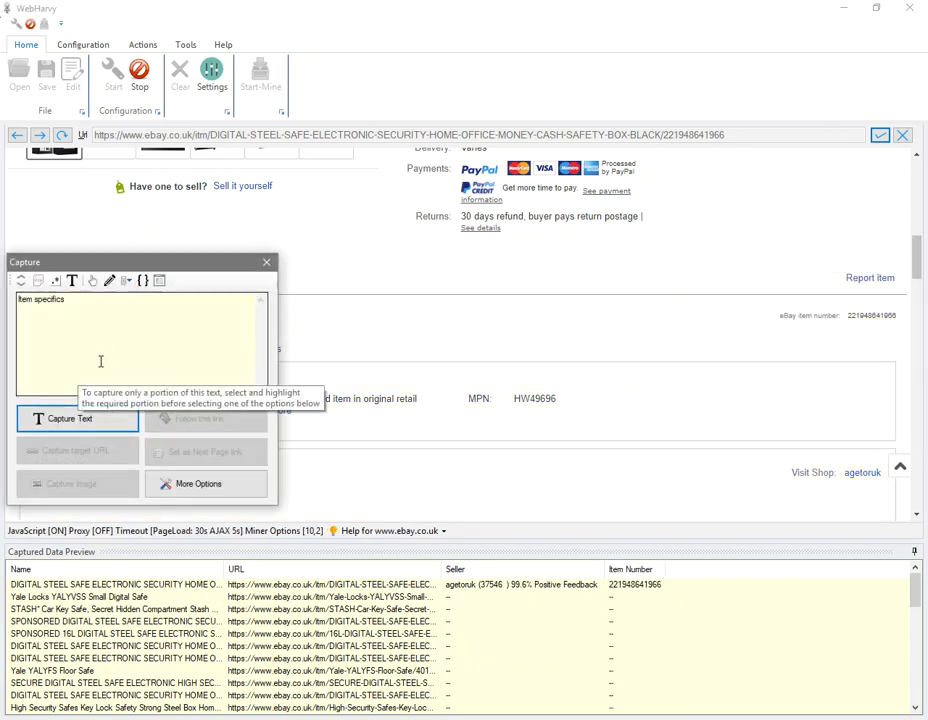
{"action": "left_click", "coordinate": [72, 280]}
{"action": "left_click", "coordinate": [92, 421]}
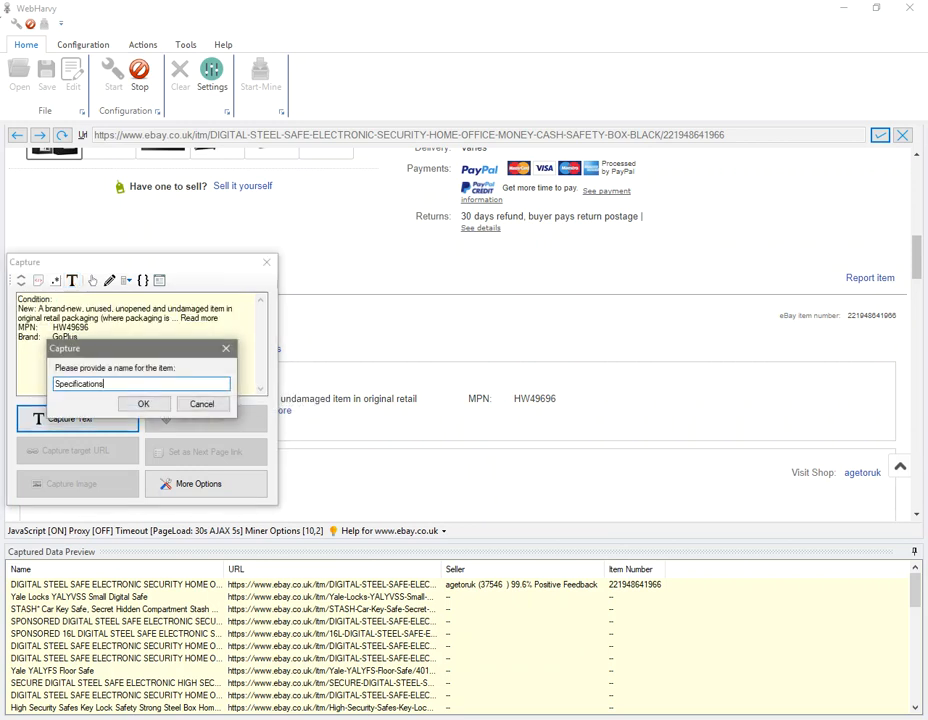
{"action": "key", "text": "Return"}
Step: Stop the configuration and start mining the configured data with all pages included
{"action": "scroll", "coordinate": [331, 389], "scroll_direction": "up", "scroll_amount": 5}
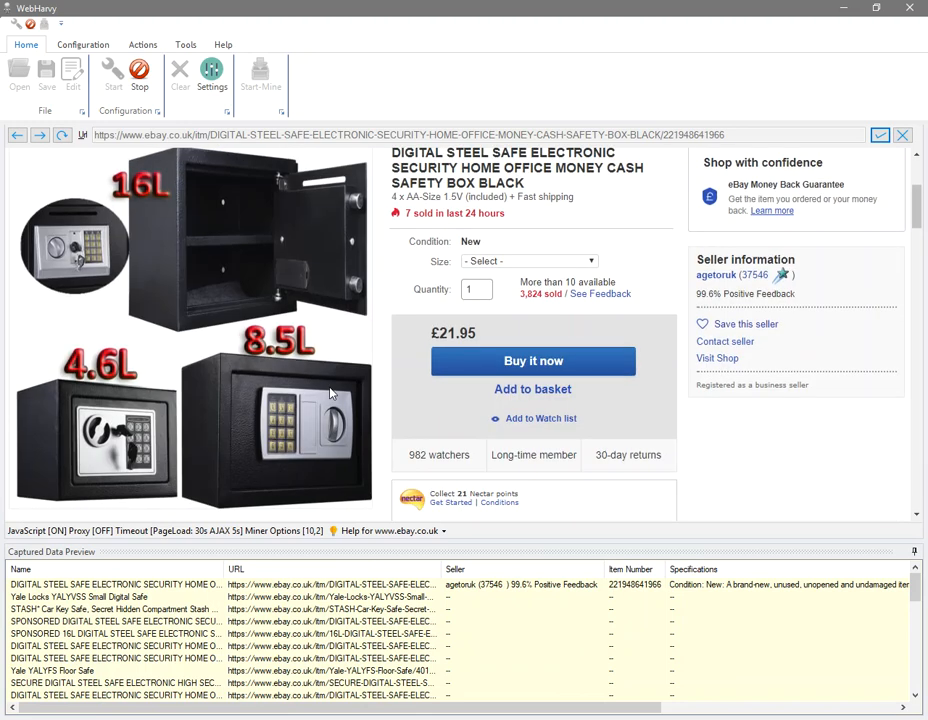
{"action": "scroll", "coordinate": [331, 392], "scroll_direction": "up", "scroll_amount": 3}
{"action": "left_click", "coordinate": [139, 80]}
{"action": "left_click", "coordinate": [259, 88]}
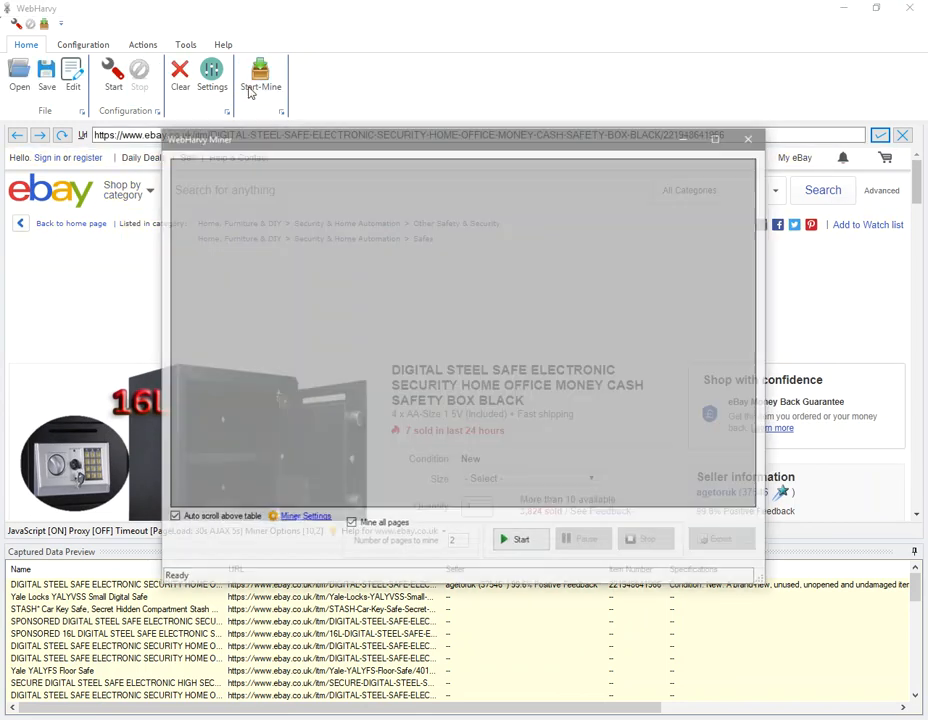
{"action": "left_click", "coordinate": [515, 542]}
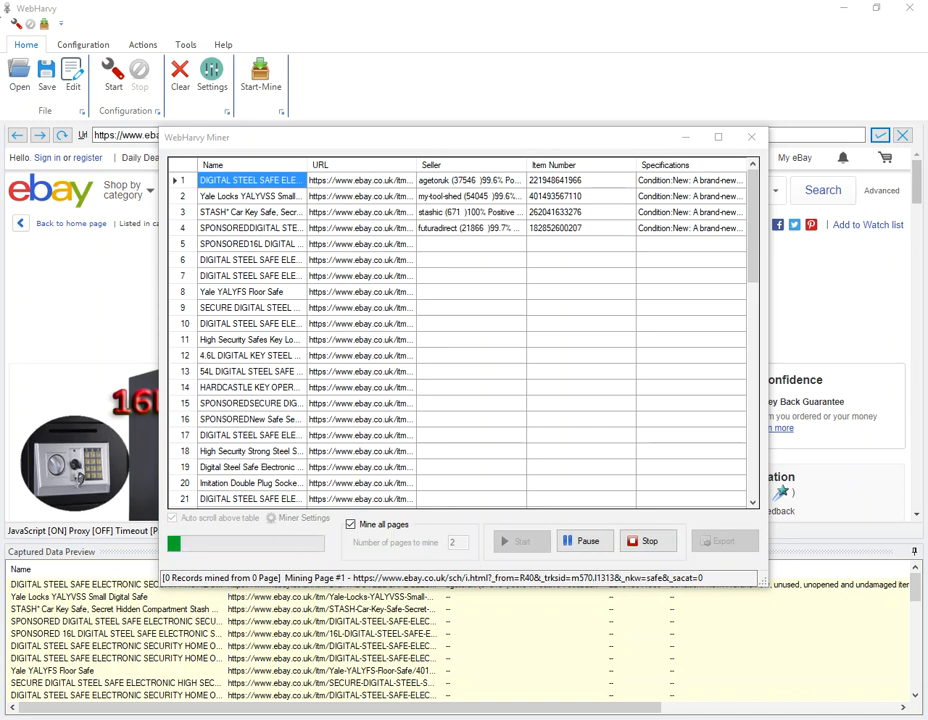
Step: Stop the running mining job and close the miner window
{"action": "left_click", "coordinate": [655, 543]}
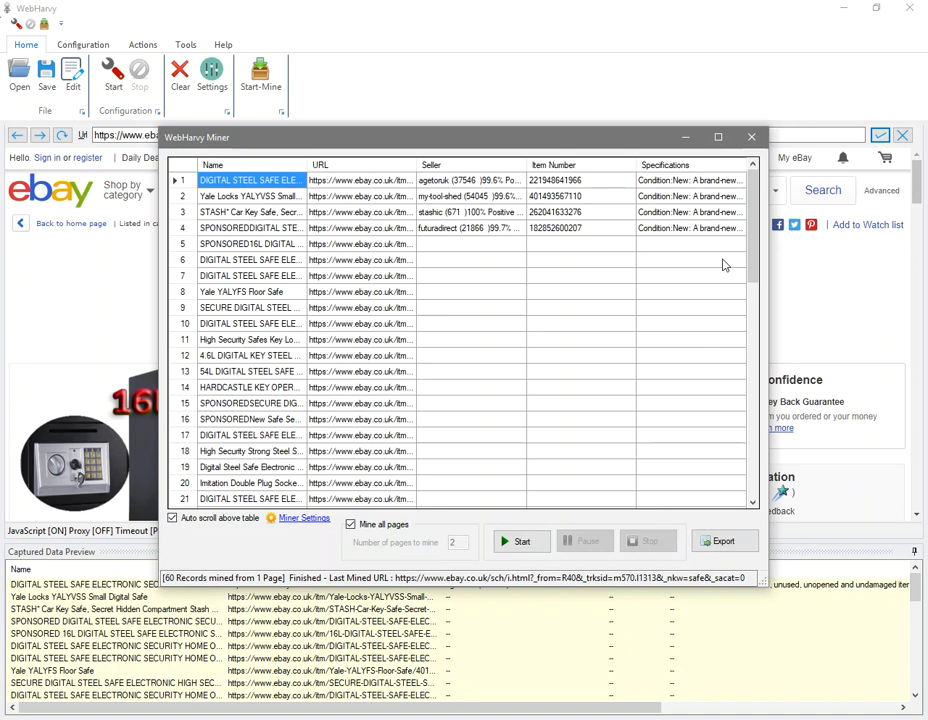
{"action": "left_click", "coordinate": [750, 137]}
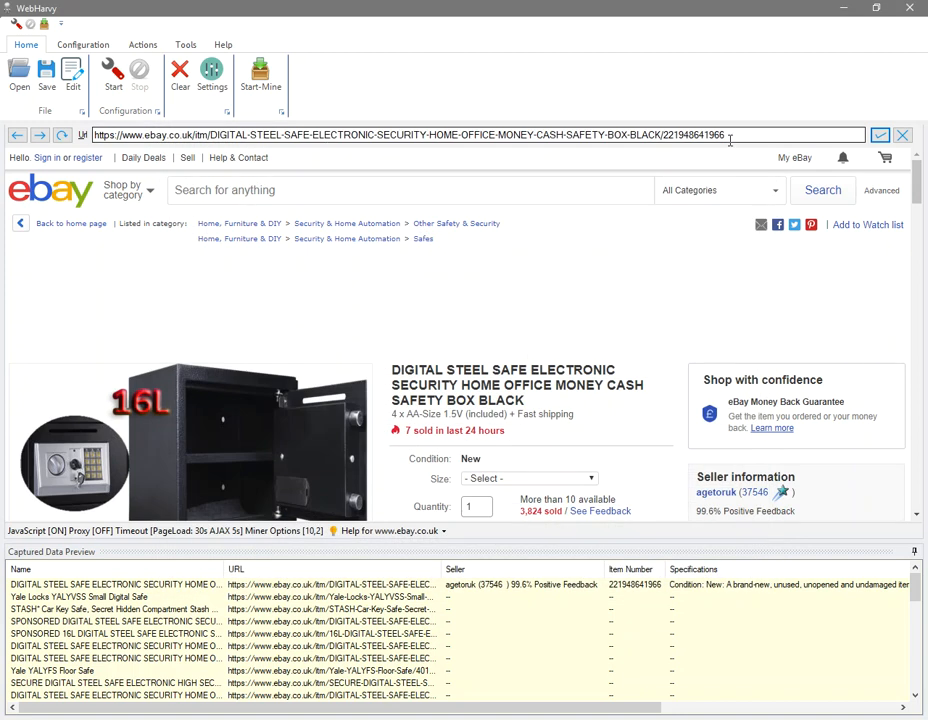
Step: Edit the current configuration and add the copied list of eBay URLs to its additional URLs, one per line
{"action": "left_click", "coordinate": [73, 80]}
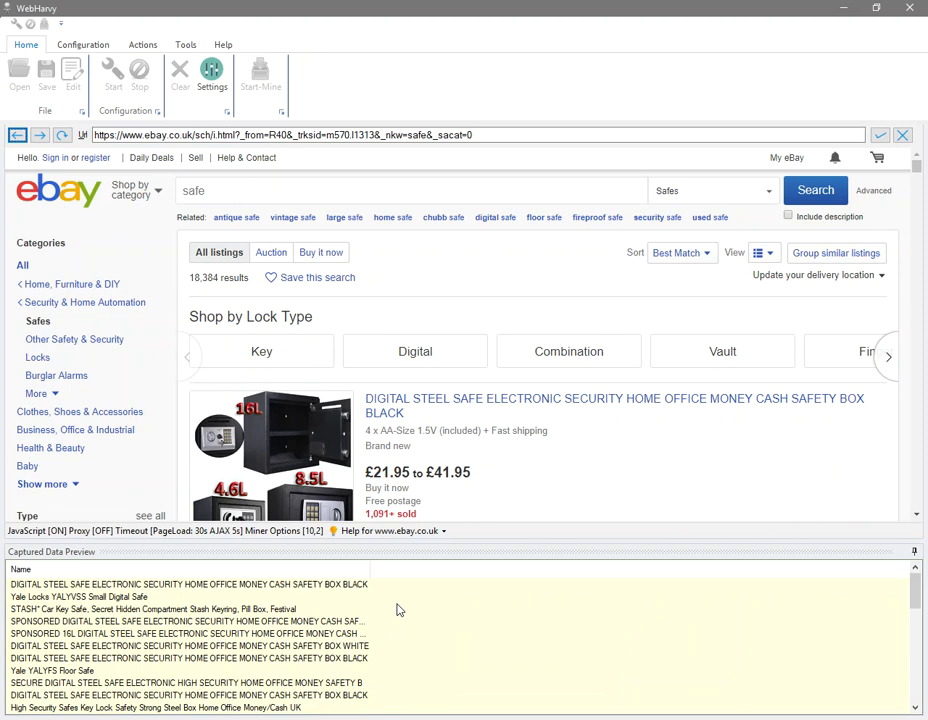
{"action": "left_click", "coordinate": [574, 418]}
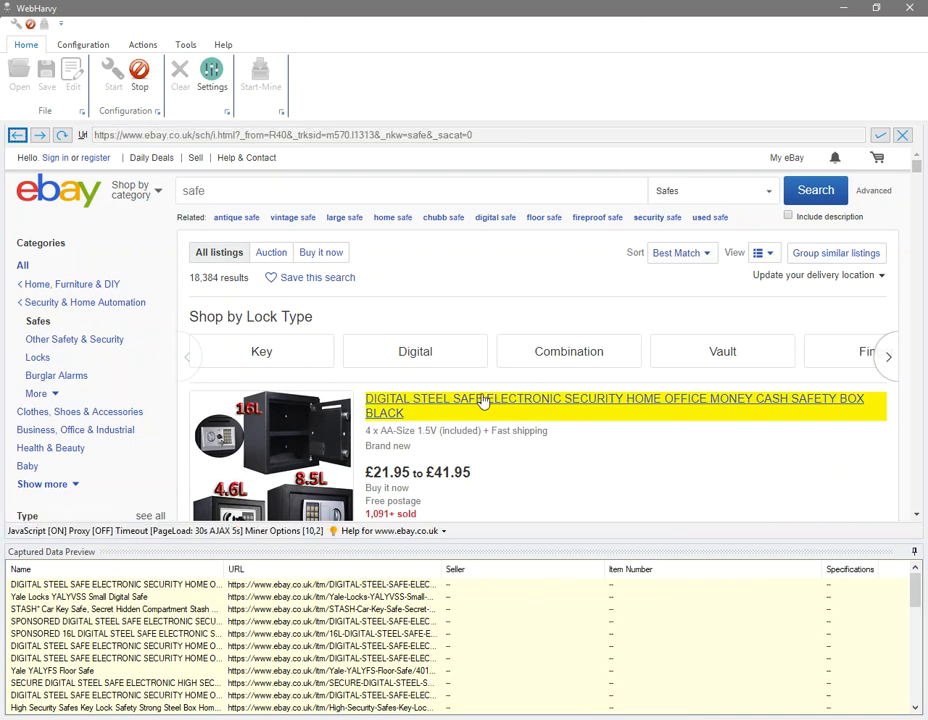
{"action": "left_click", "coordinate": [84, 46]}
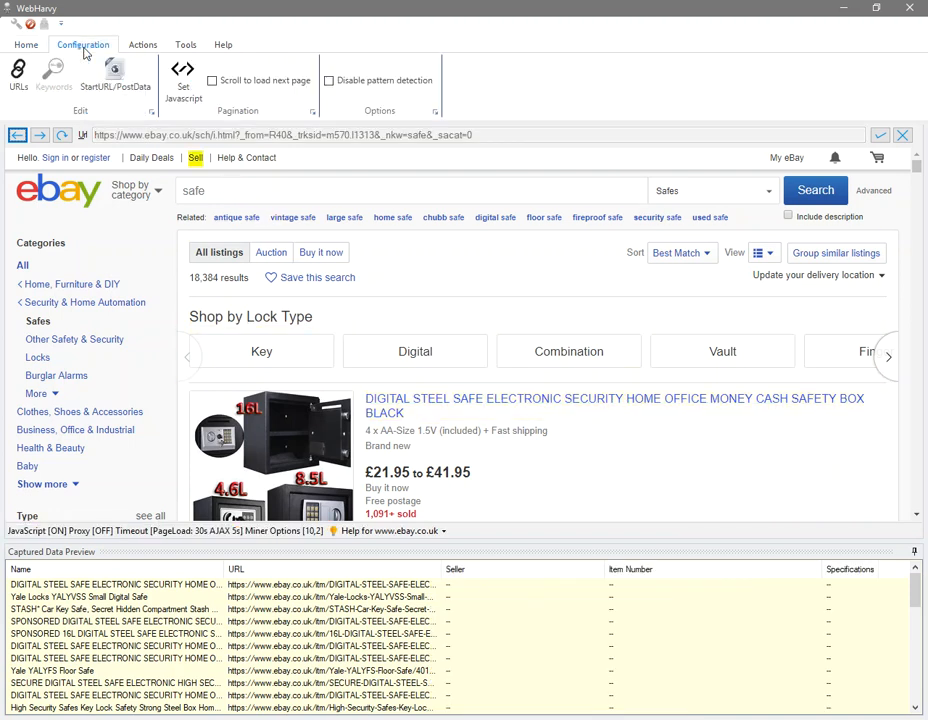
{"action": "left_click", "coordinate": [20, 82]}
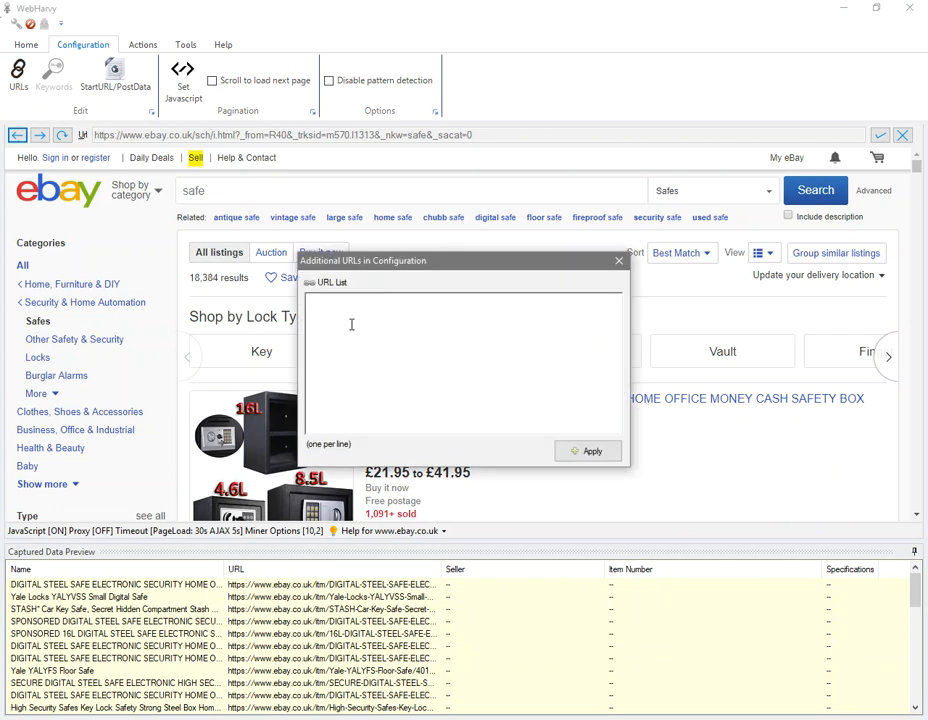
{"action": "right_click", "coordinate": [352, 324]}
{"action": "left_click", "coordinate": [373, 366]}
{"action": "left_click_drag", "start_coordinate": [527, 434], "coordinate": [440, 429]}
{"action": "left_click", "coordinate": [590, 451]}
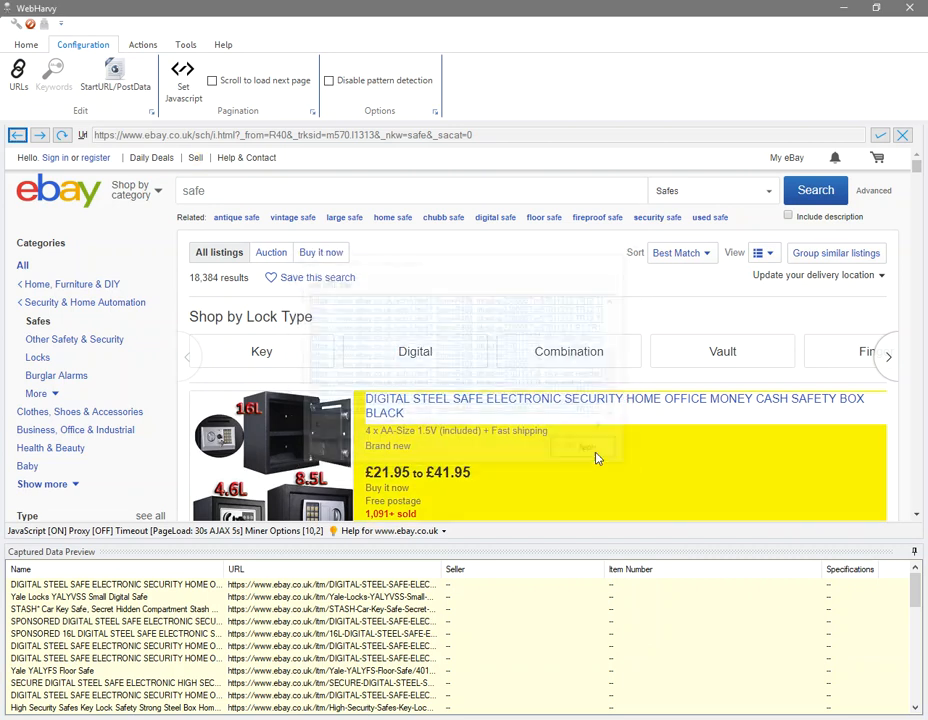
Step: Finish editing the configuration and start mining all pages with the updated URL list
{"action": "left_click", "coordinate": [33, 45]}
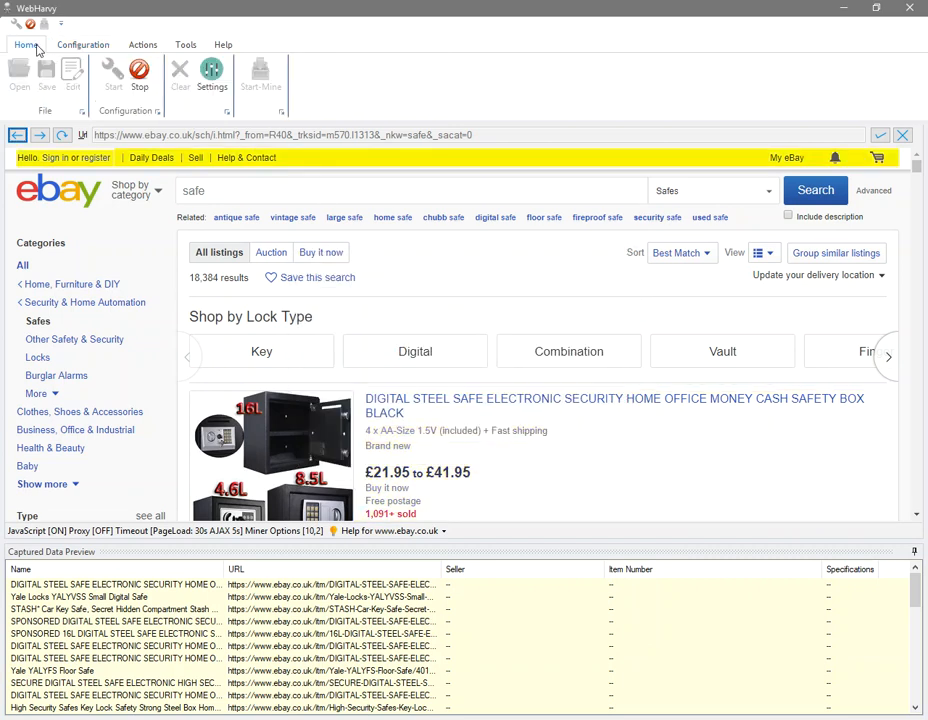
{"action": "left_click", "coordinate": [139, 78]}
{"action": "left_click", "coordinate": [258, 82]}
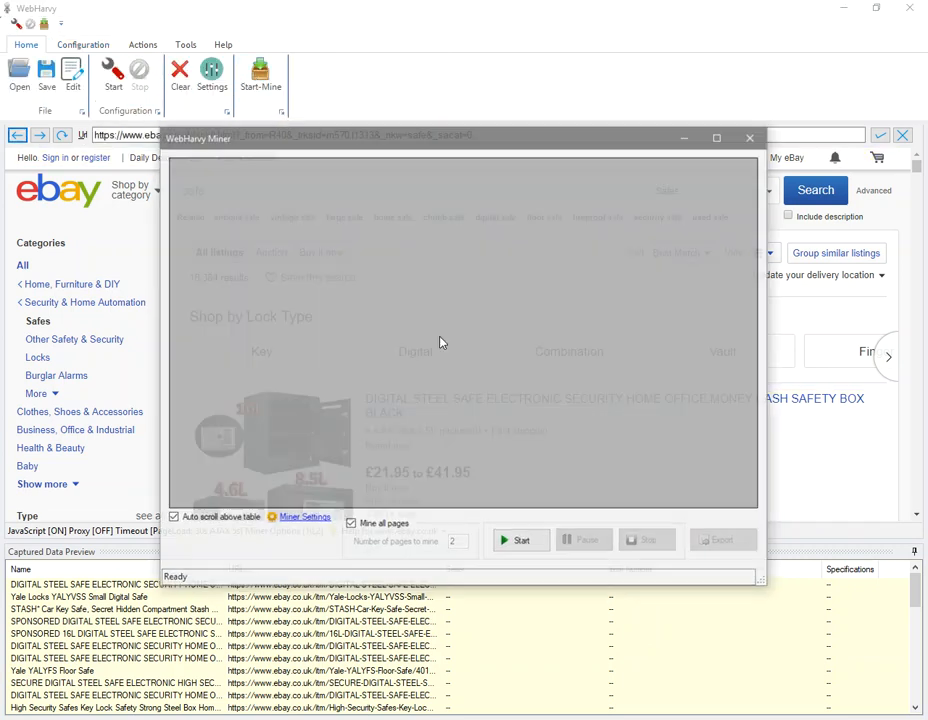
{"action": "left_click", "coordinate": [528, 542]}
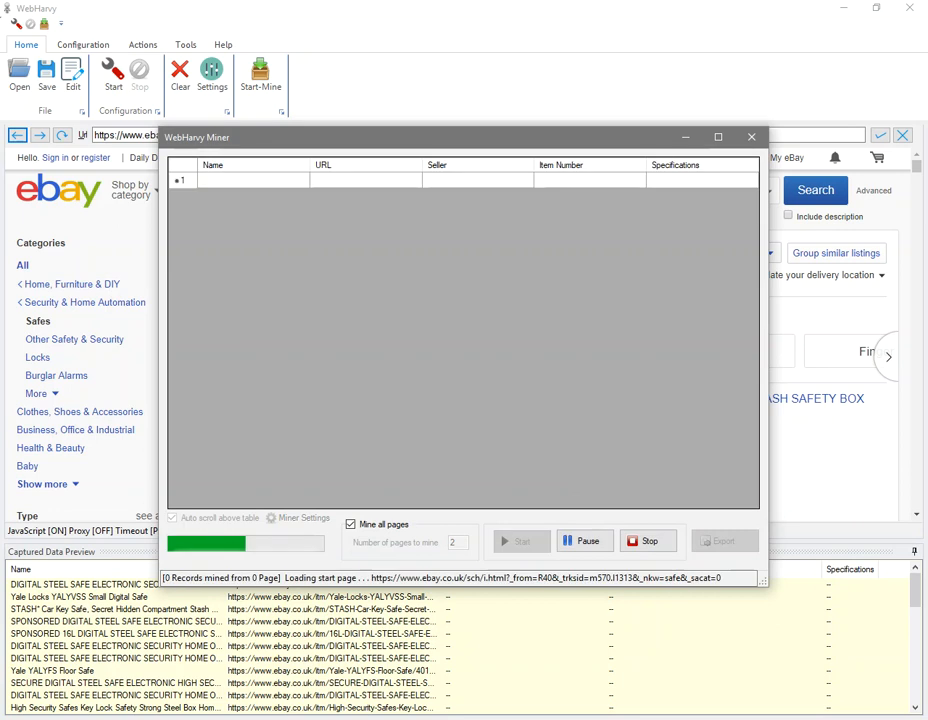